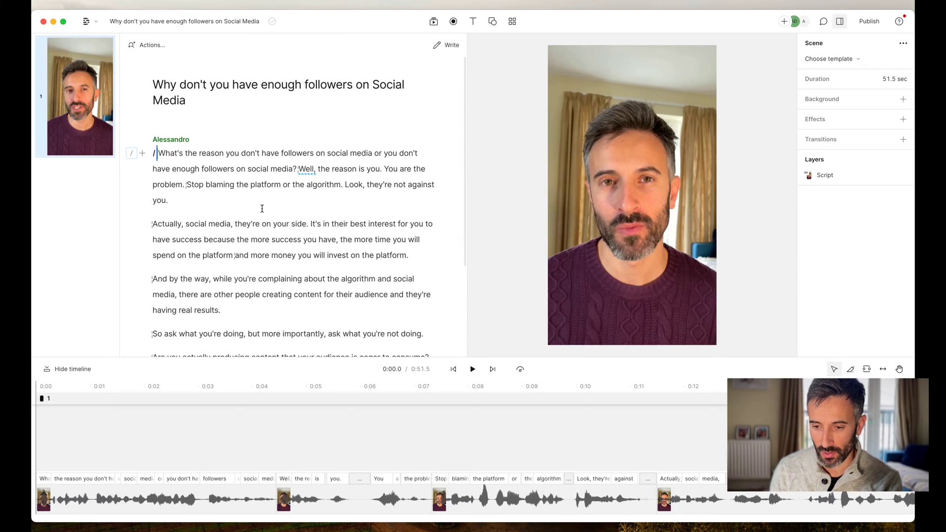
# - Scroll the script and timeline, then select the opening of the 'Actually, social media' paragraph
pyautogui.scroll(-2, 263, 225)
pyautogui.hscroll(-2, 325, 450)
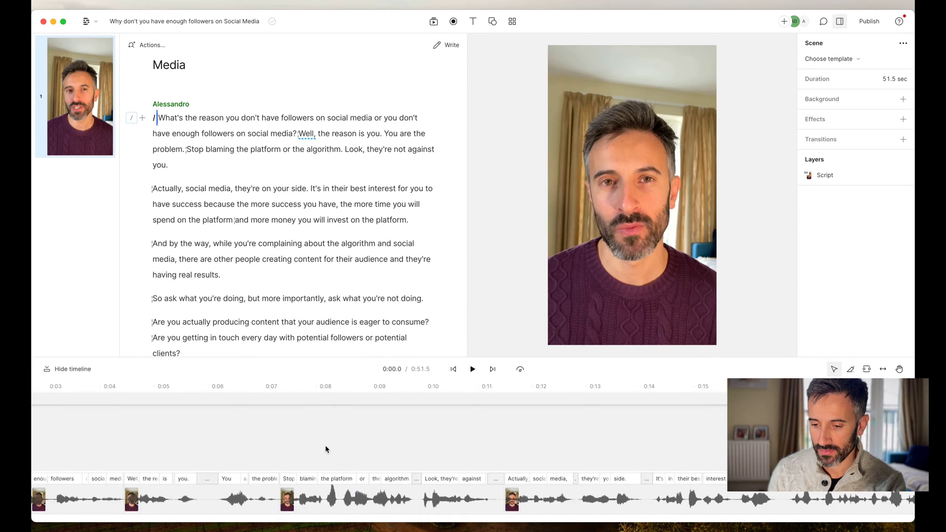
pyautogui.hscroll(-4, 325, 450)
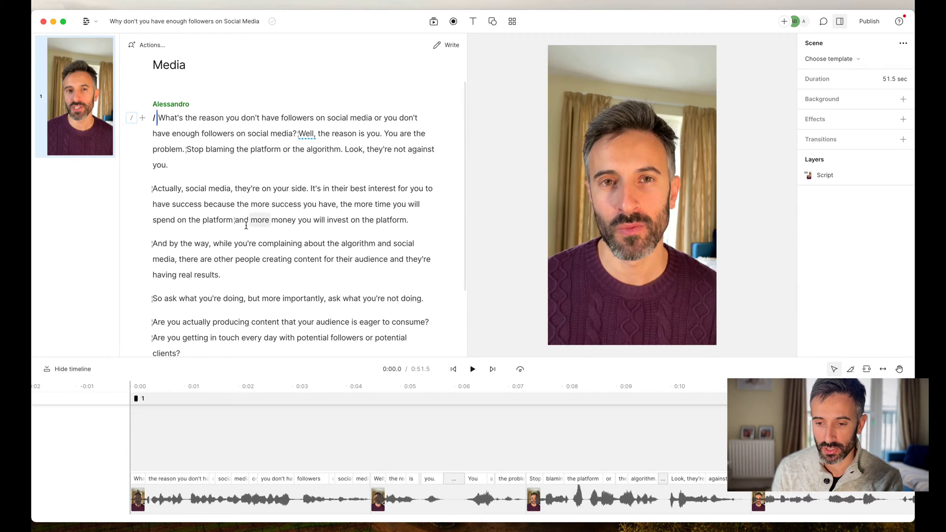
pyautogui.scroll(-2, 246, 226)
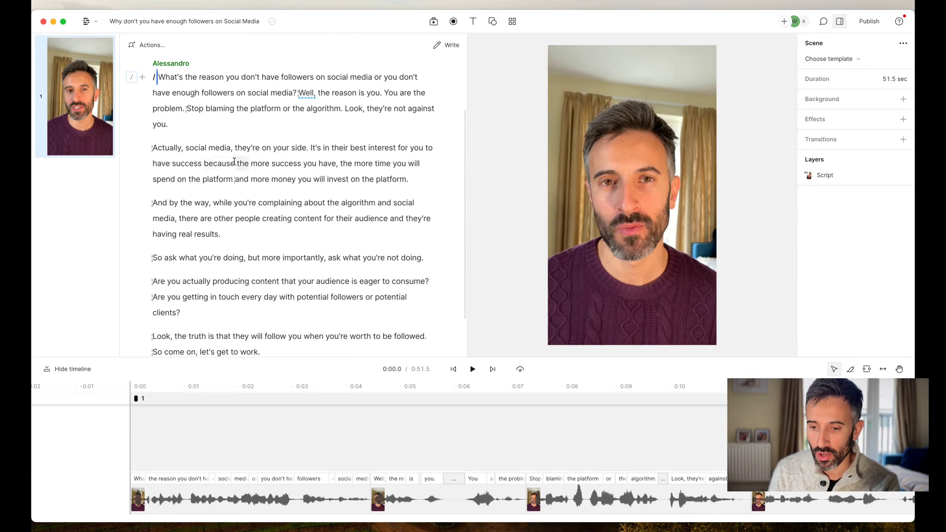
pyautogui.moveTo(153, 147); pyautogui.dragTo(409, 180)
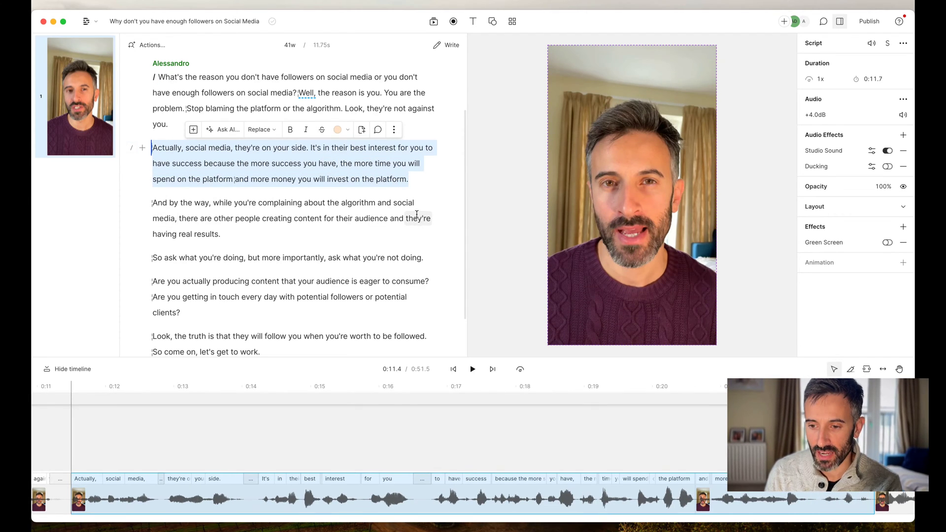
# - Delete the 'Actually, social media' paragraph, preview the 39.7-second cut, and open the Actions list
pyautogui.press('BackSpace')
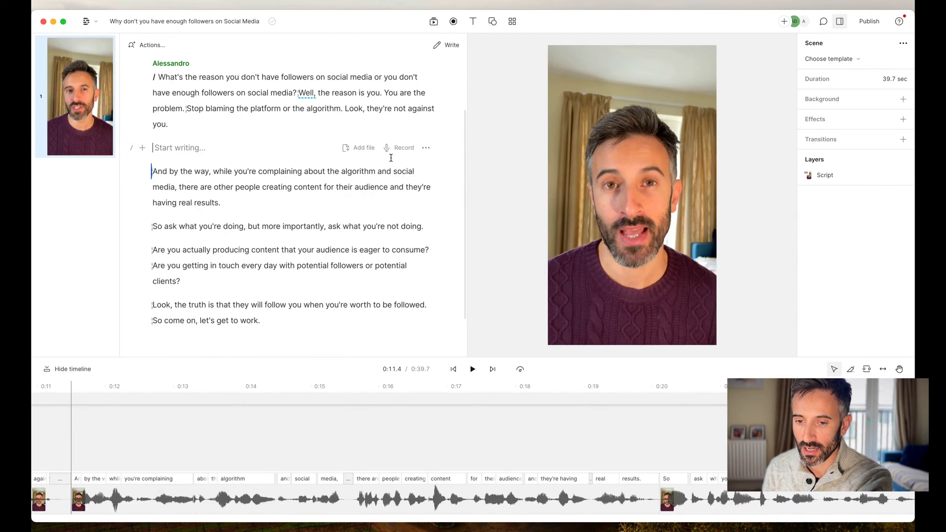
pyautogui.press('space')
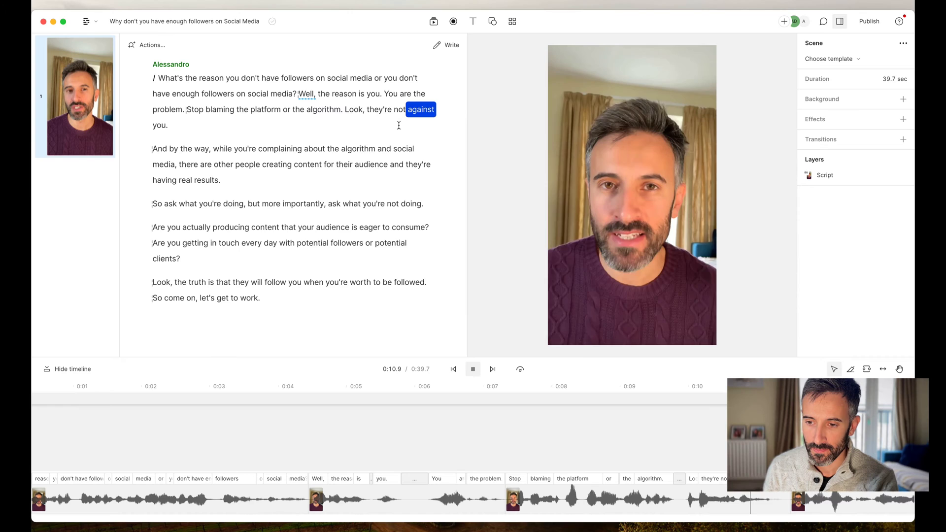
pyautogui.press('space')
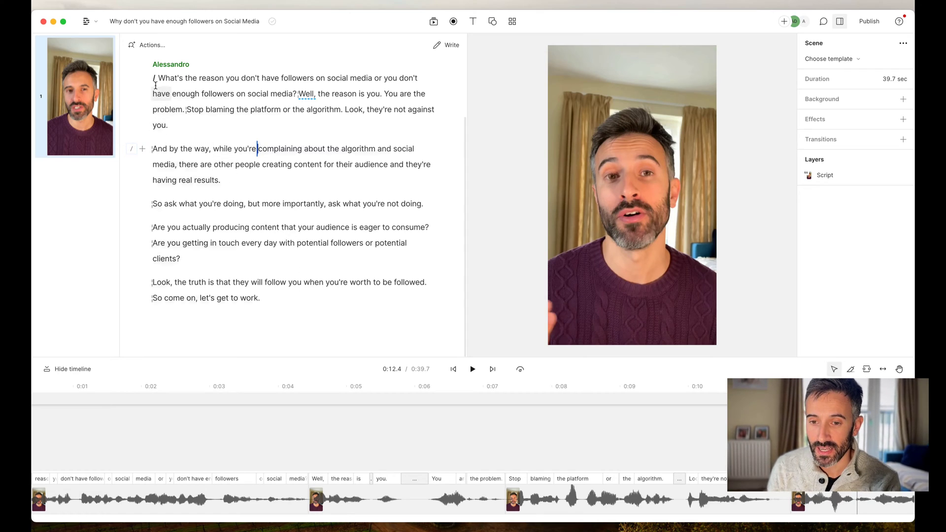
pyautogui.click(139, 47)
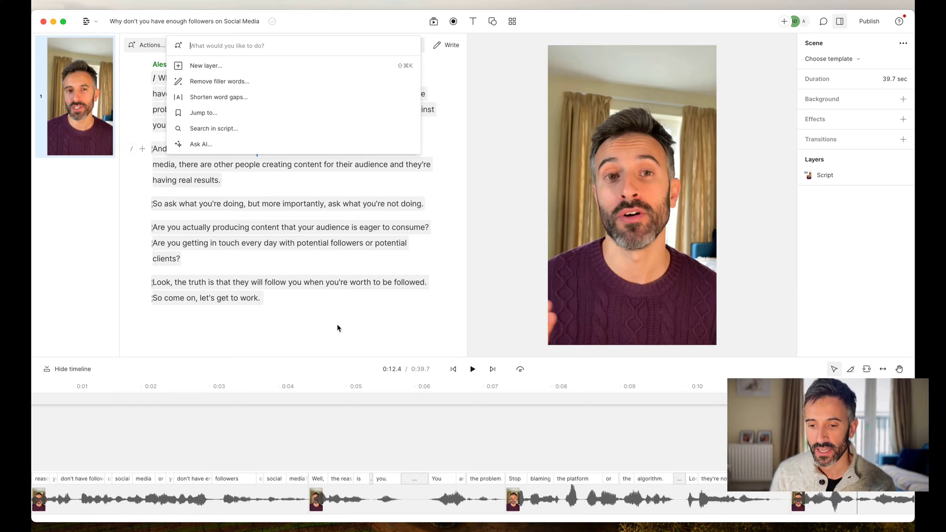
# - Dismiss the Actions menu so the edited five-paragraph script is showing
pyautogui.click(250, 197)
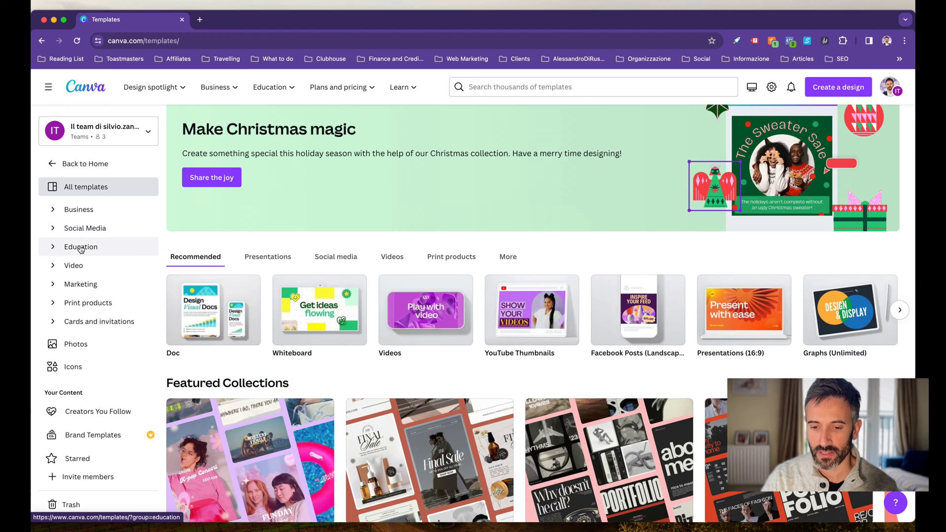
# - Expand Social Media templates to list formats from Instagram Posts down to Twitter Posts
pyautogui.click(56, 232)
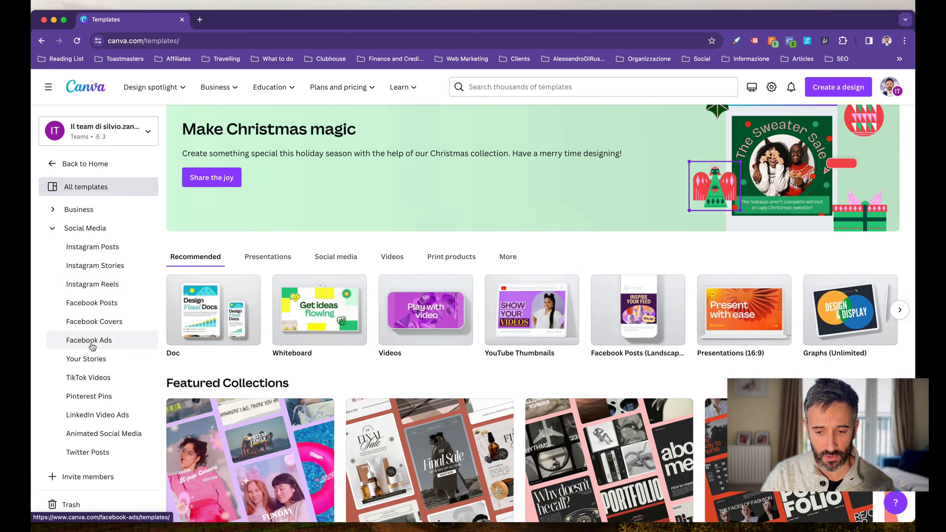
pyautogui.scroll(-3, 87, 341)
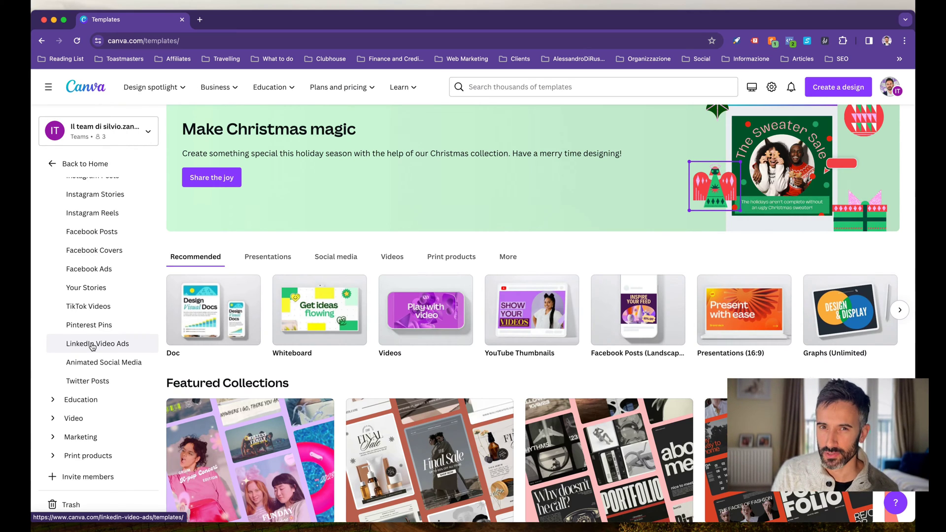
# - From the Canva home page, open the 'Create a carousel' doc under Recent designs
pyautogui.click(54, 164)
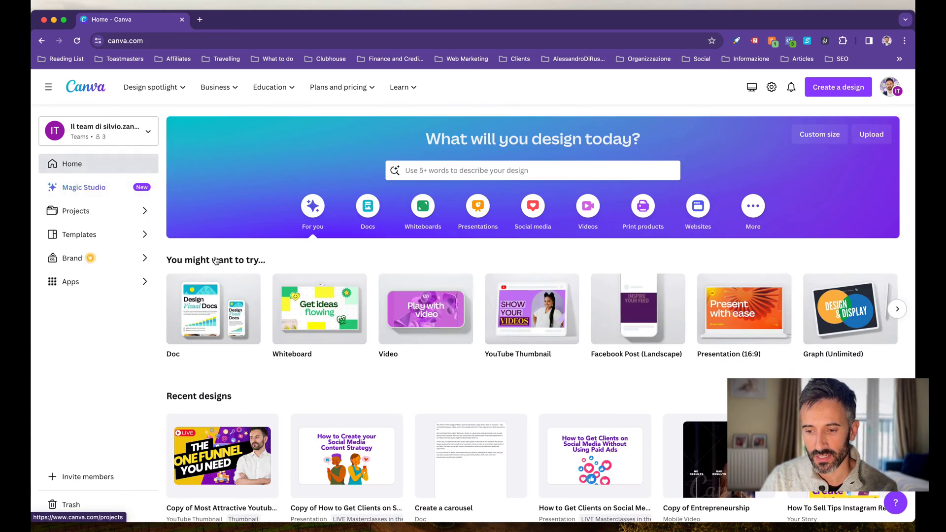
pyautogui.scroll(-2, 375, 340)
pyautogui.click(436, 401)
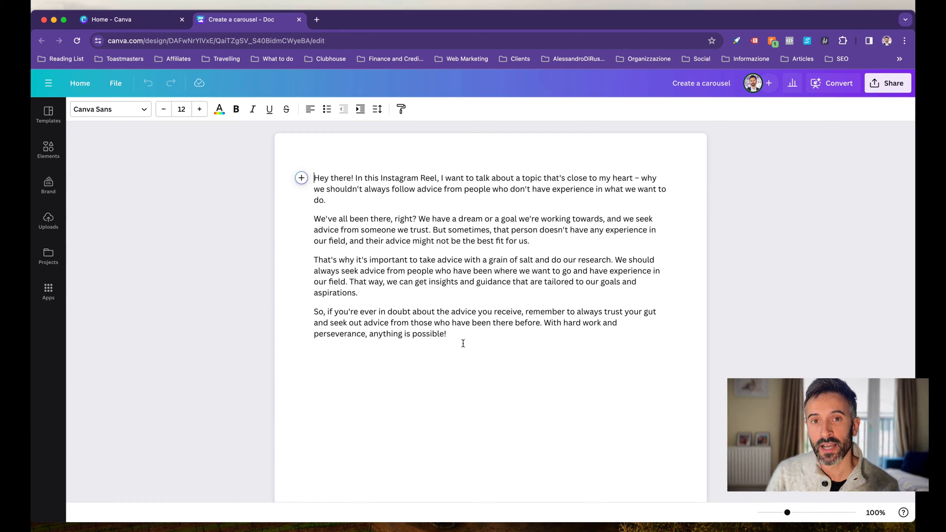
# - Erase all the carousel doc's text and launch Magic Write on the blank page
pyautogui.moveTo(467, 336); pyautogui.dragTo(314, 178)
pyautogui.press('BackSpace')
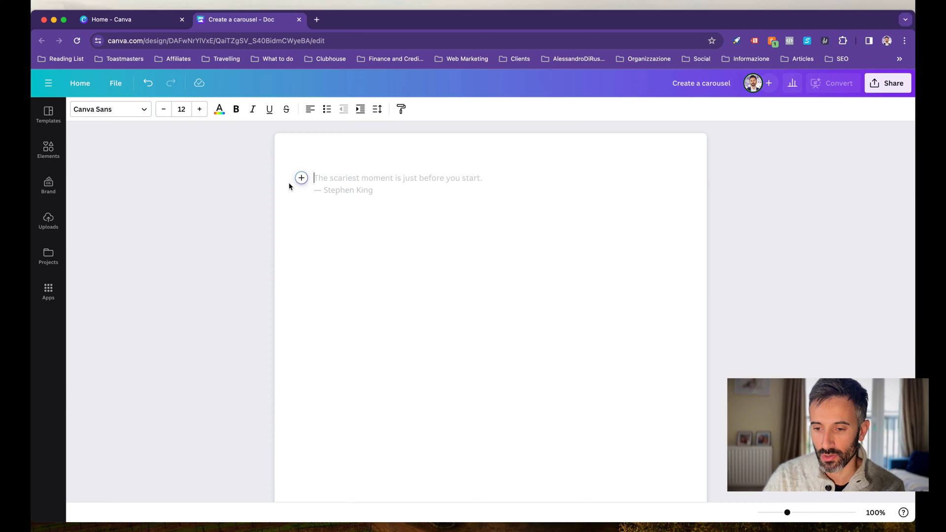
pyautogui.click(301, 177)
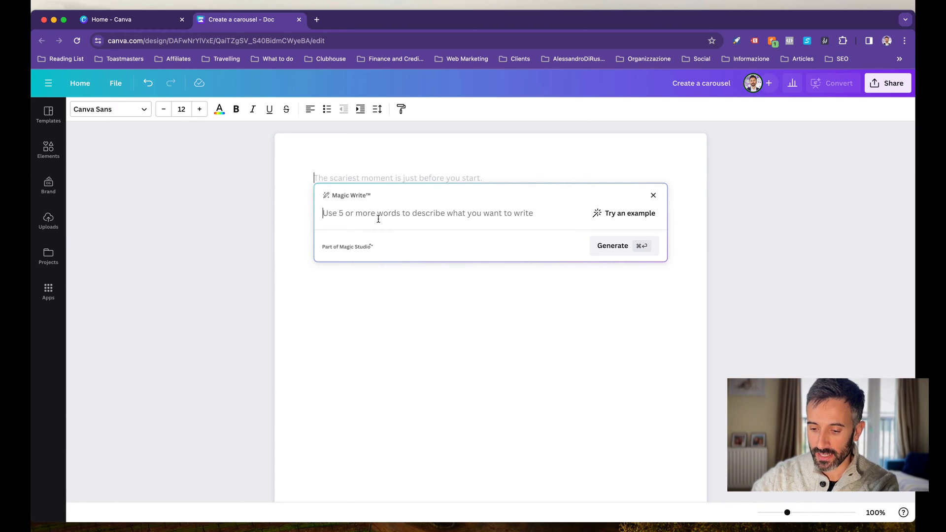
# - Generate an Instagram reel description on growing on social media plus 30 hashtags on one line
pyautogui.write('Create a des')
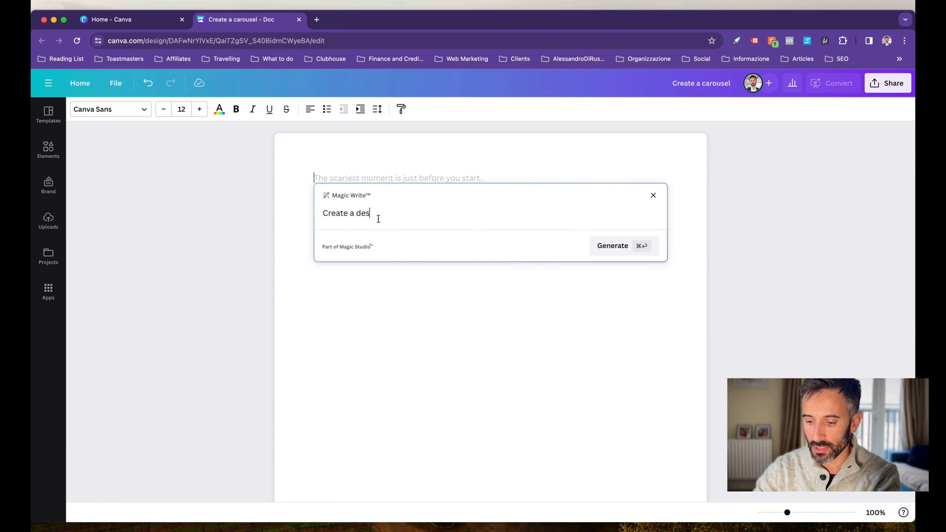
pyautogui.write('cription fo')
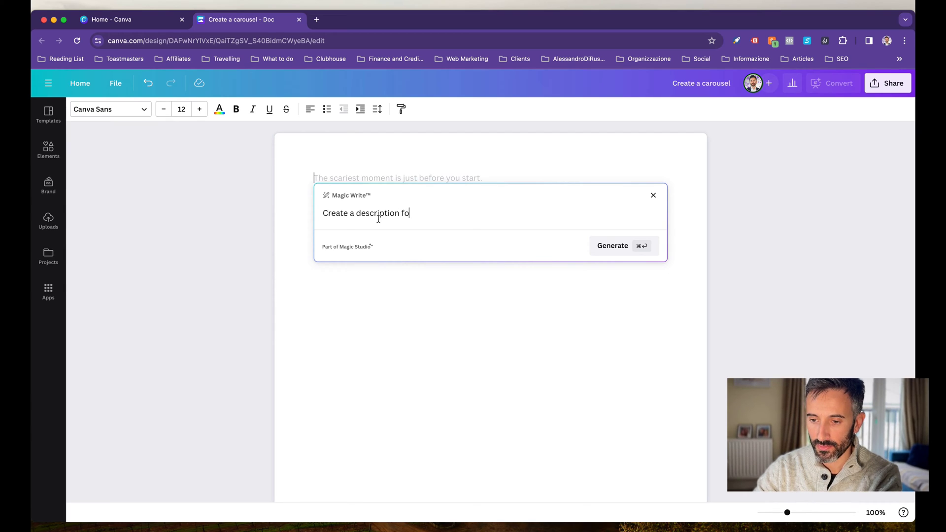
pyautogui.write('r mey Inst')
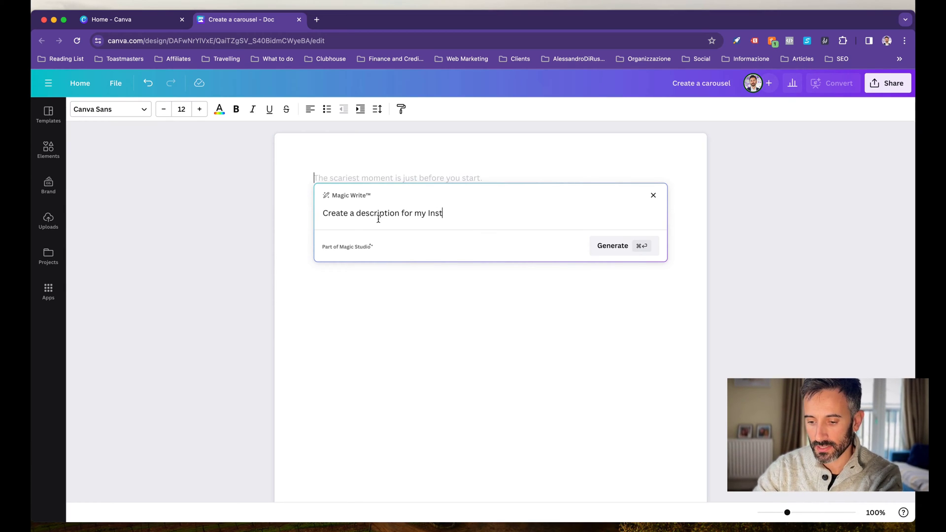
pyautogui.write('agram reel w')
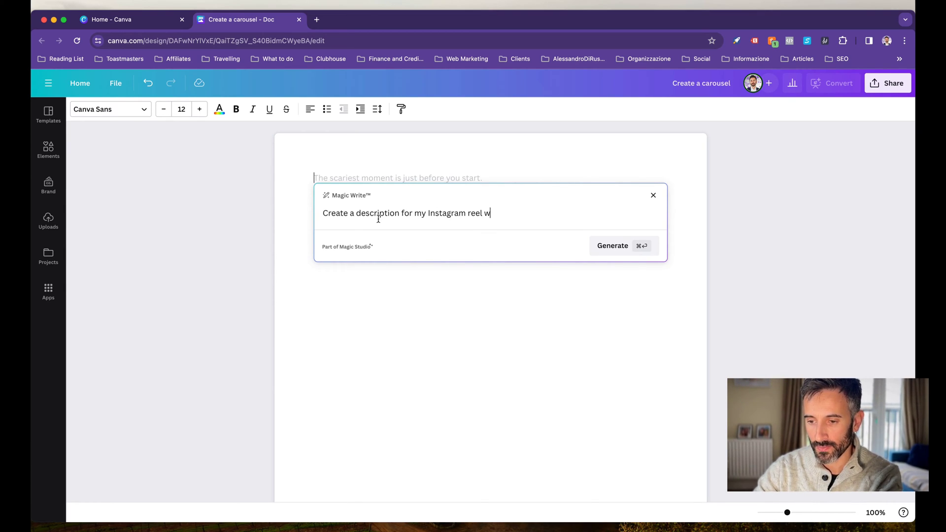
pyautogui.write('here I talk about')
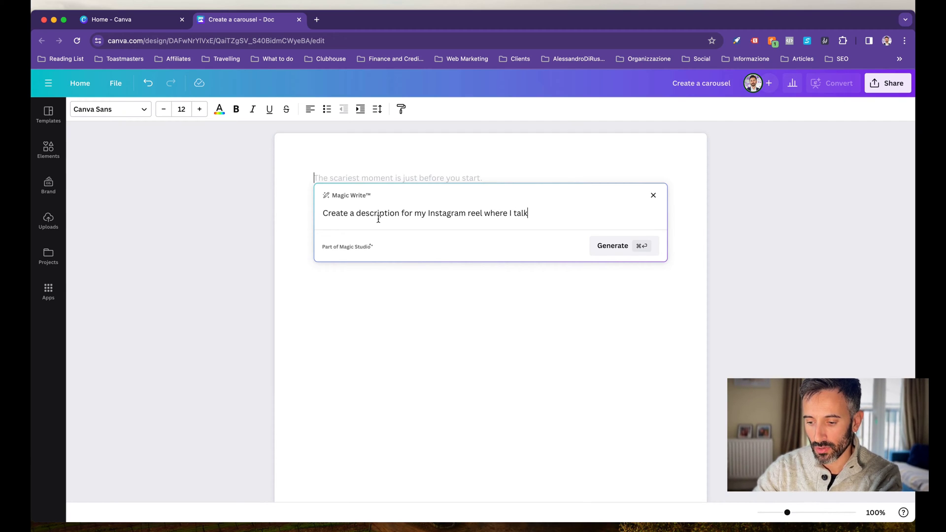
pyautogui.press('BackSpace')
pyautogui.press('BackSpace')
pyautogui.press('BackSpace')
pyautogui.write('out how to grow ')
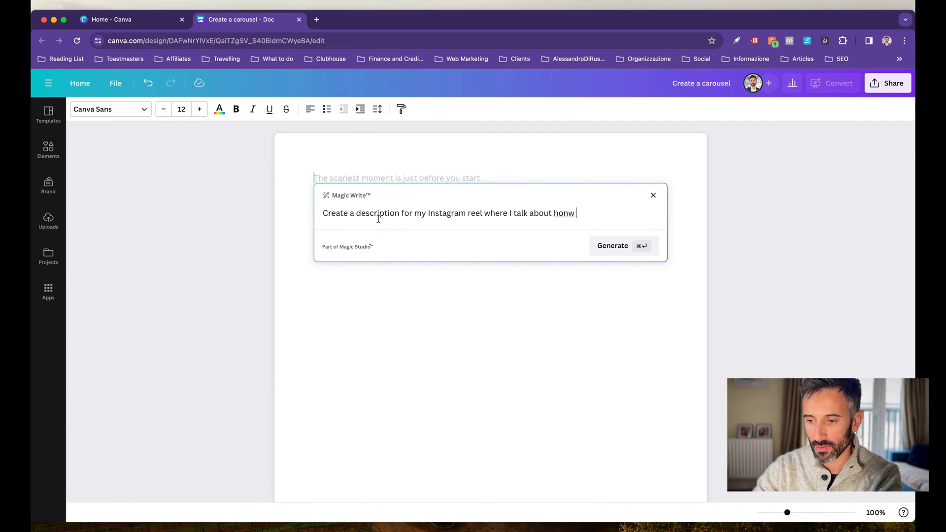
pyautogui.write('on ')
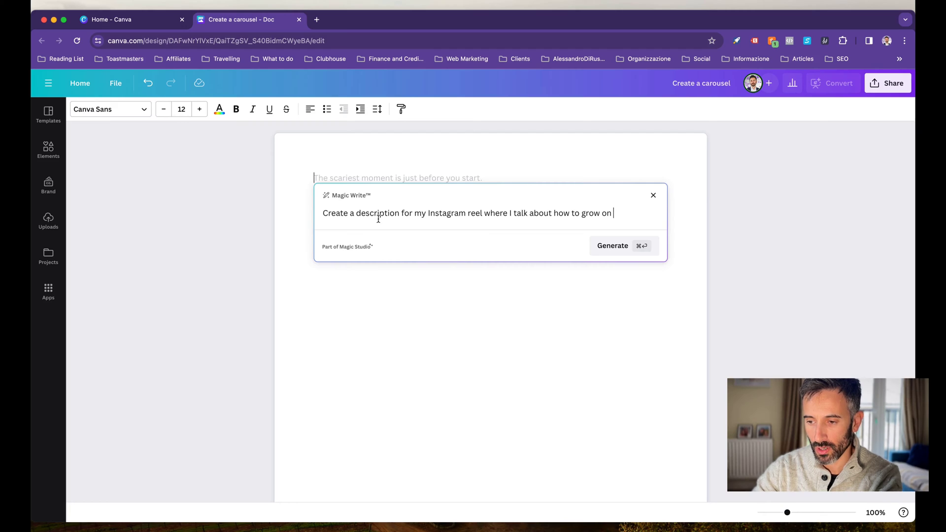
pyautogui.write('social media. Then ')
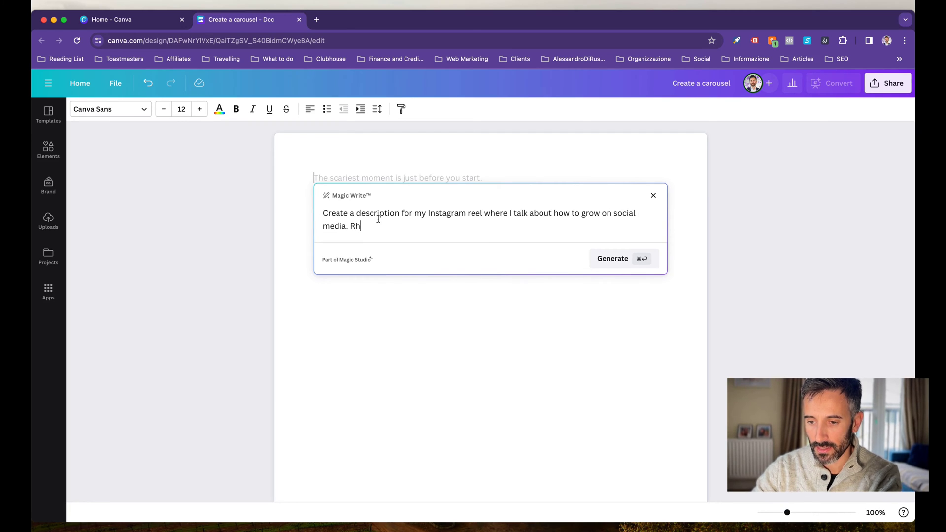
pyautogui.write('create 30 hashtags o')
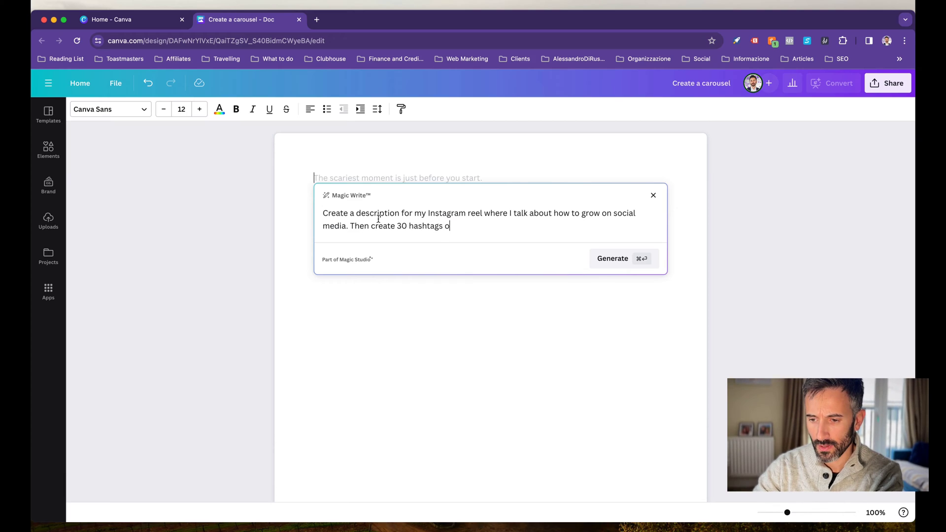
pyautogui.press('BackSpace')
pyautogui.write('for it and put')
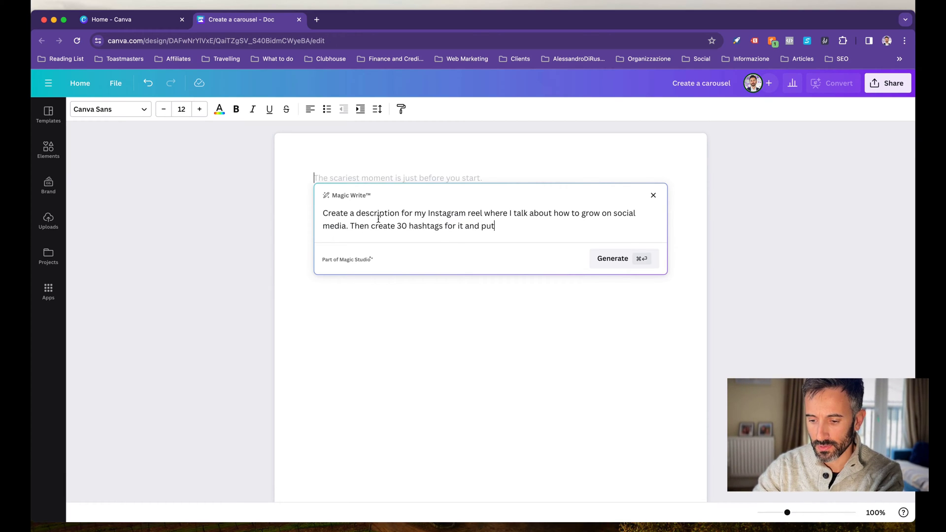
pyautogui.write(' them on a singl')
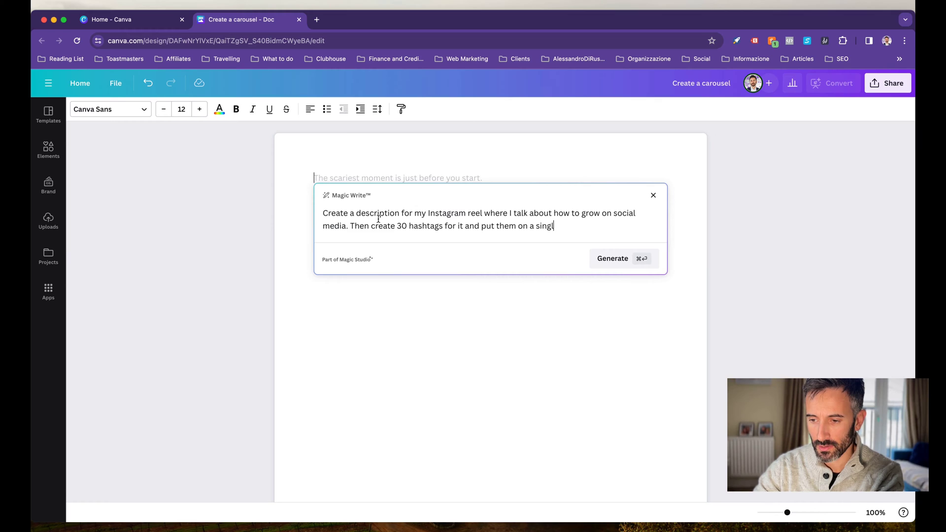
pyautogui.write('e line')
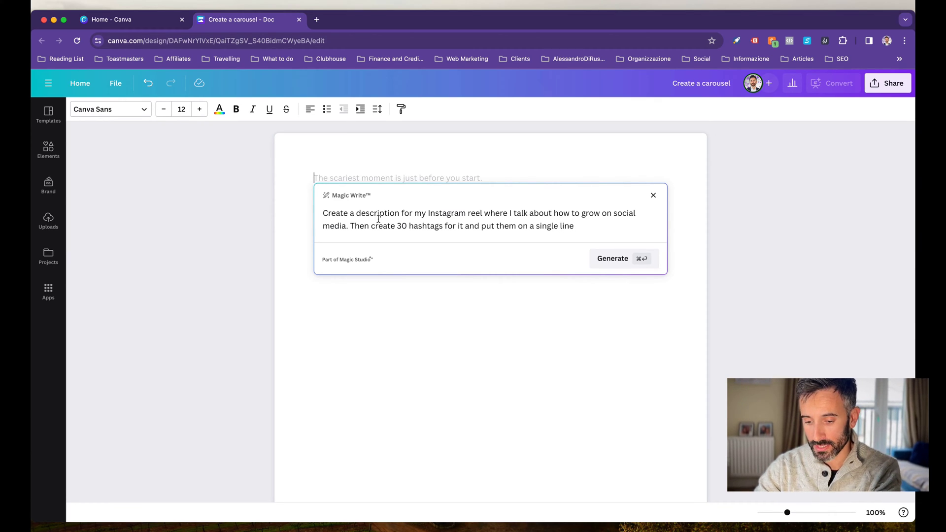
pyautogui.press('super+Return')
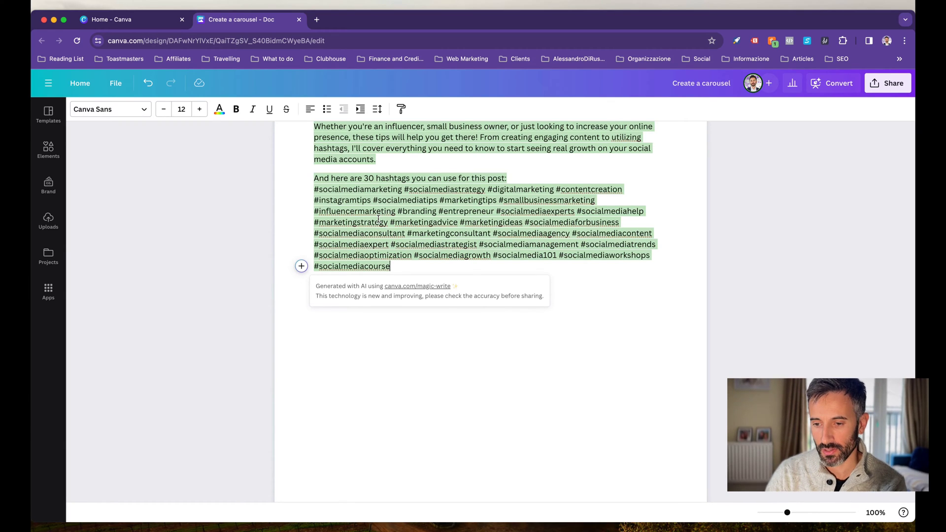
# - Insert the generated text into the doc and highlight the entire hashtag list
pyautogui.scroll(3, 431, 340)
pyautogui.click(406, 242)
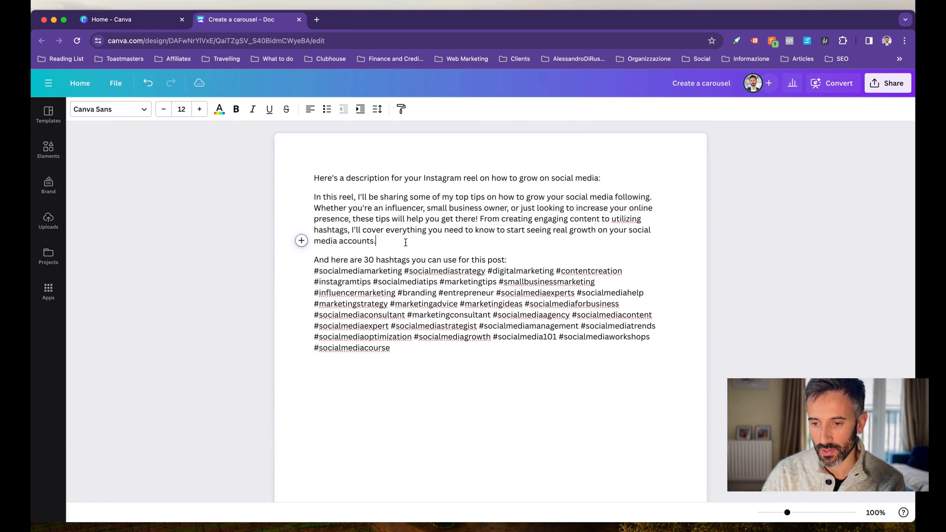
pyautogui.click(442, 197)
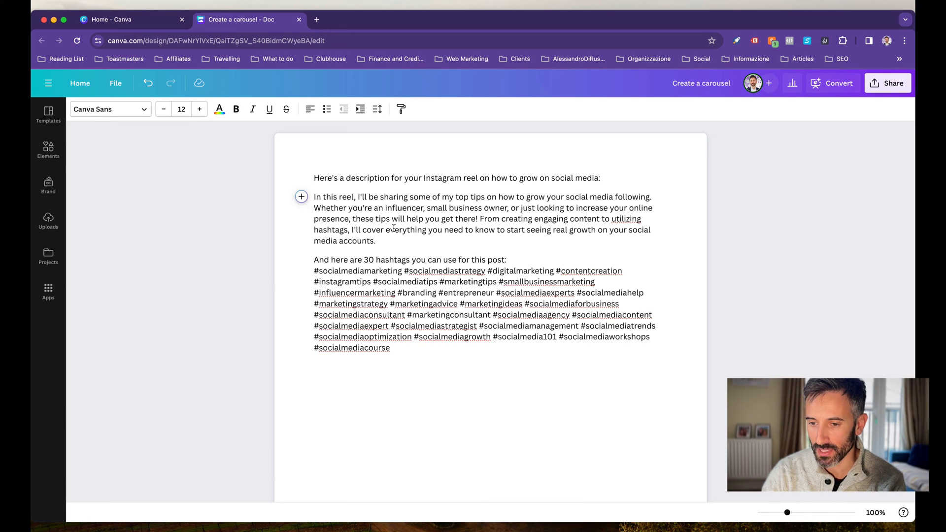
pyautogui.click(362, 225)
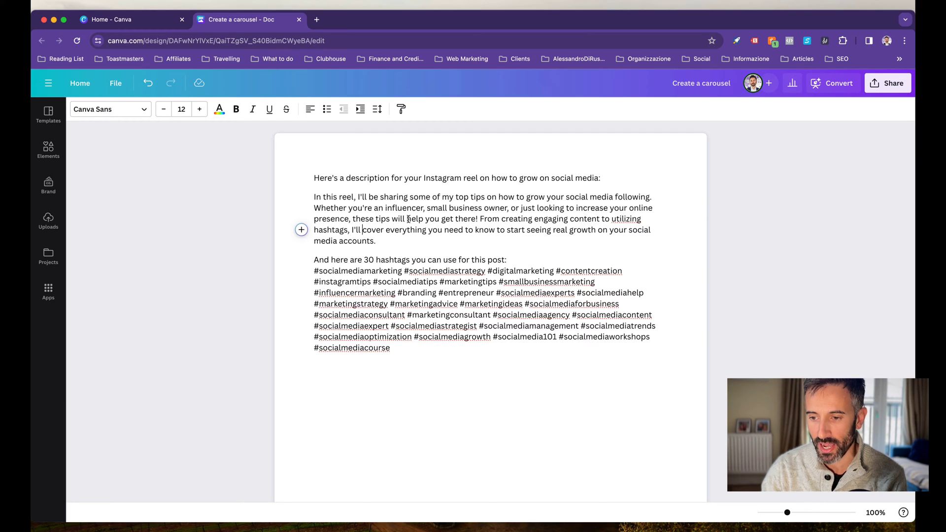
pyautogui.doubleClick(316, 260)
pyautogui.moveTo(406, 353); pyautogui.dragTo(310, 273)
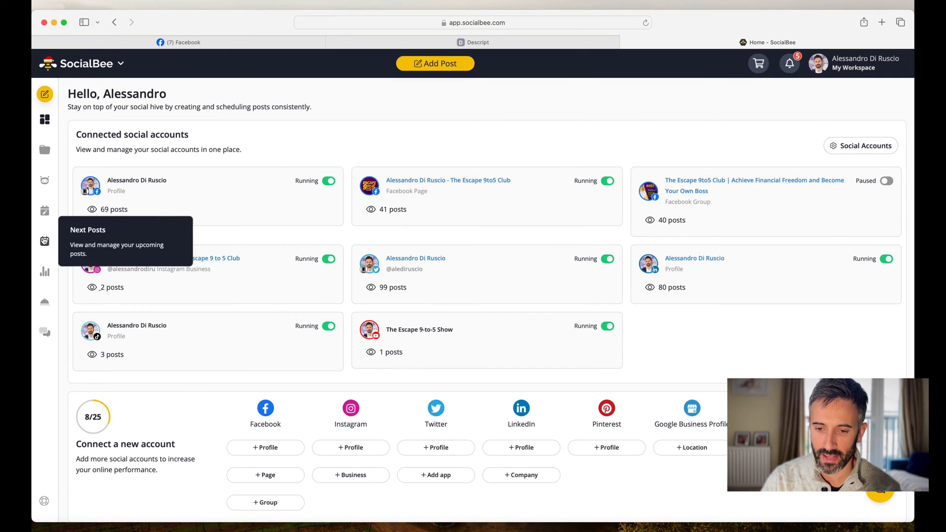
pyautogui.click(45, 209)
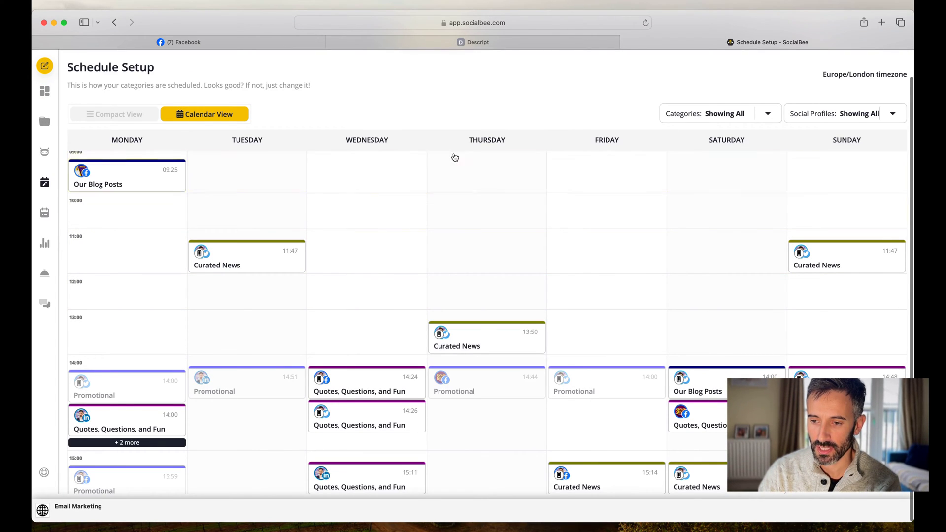
pyautogui.scroll(-3, 366, 217)
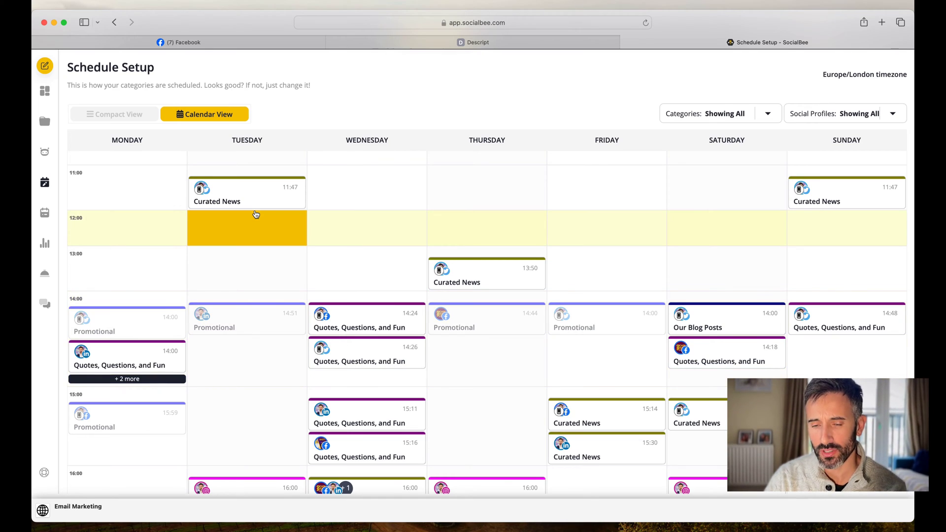
pyautogui.click(45, 92)
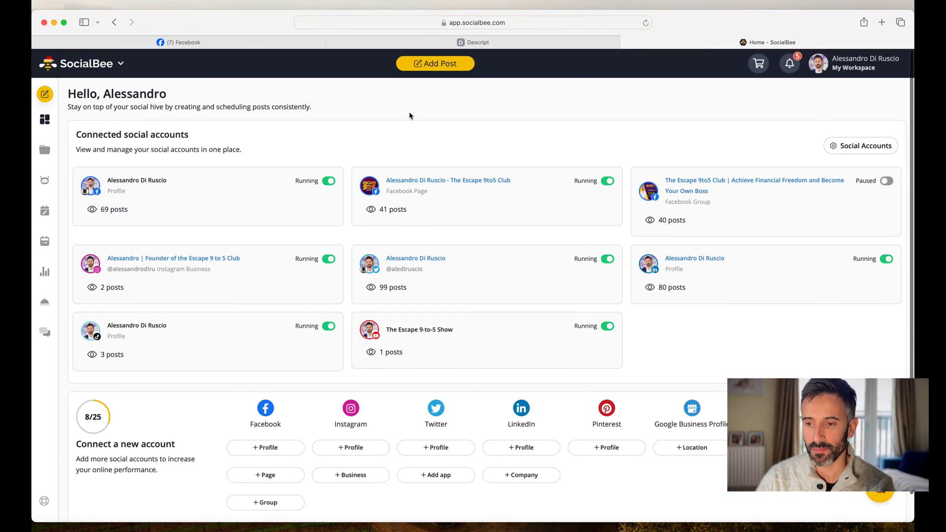
# - Add a new post and choose Generate captions from its AI 'New' options
pyautogui.click(439, 65)
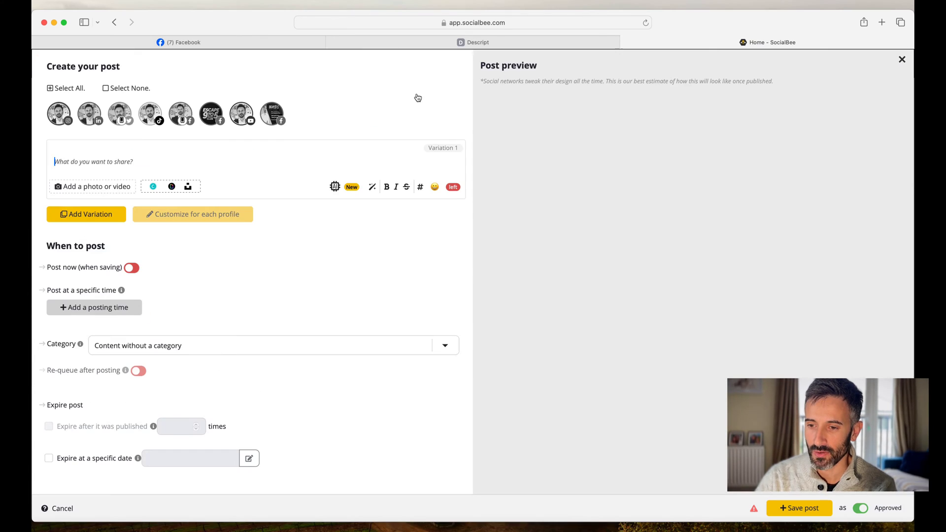
pyautogui.click(354, 191)
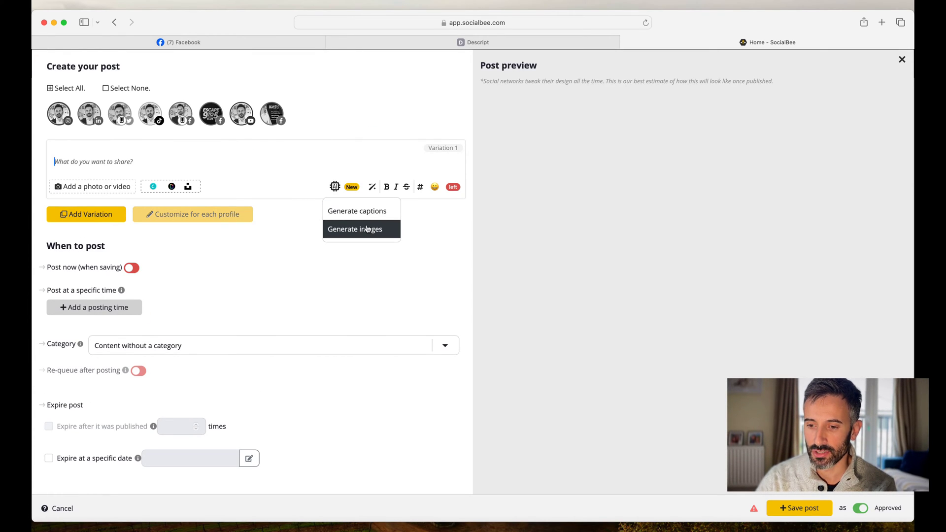
pyautogui.scroll(5, 359, 228)
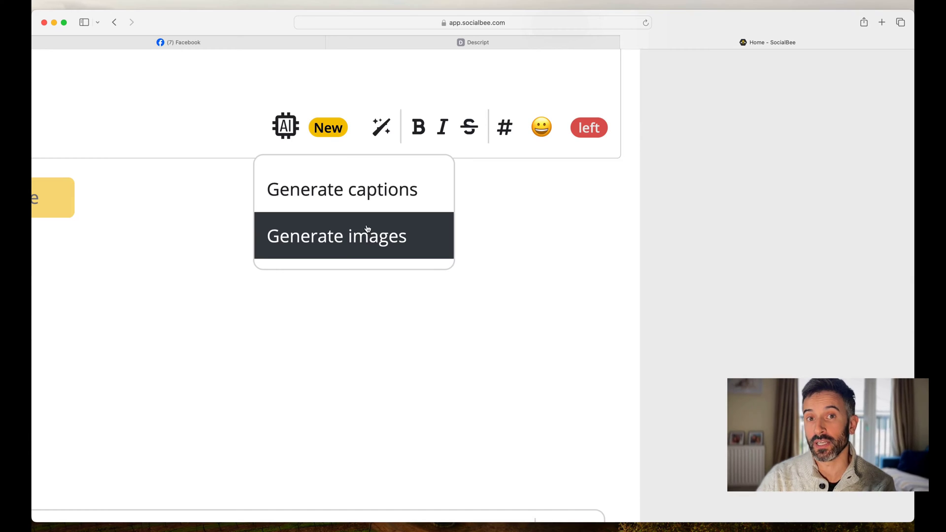
pyautogui.scroll(-5, 367, 228)
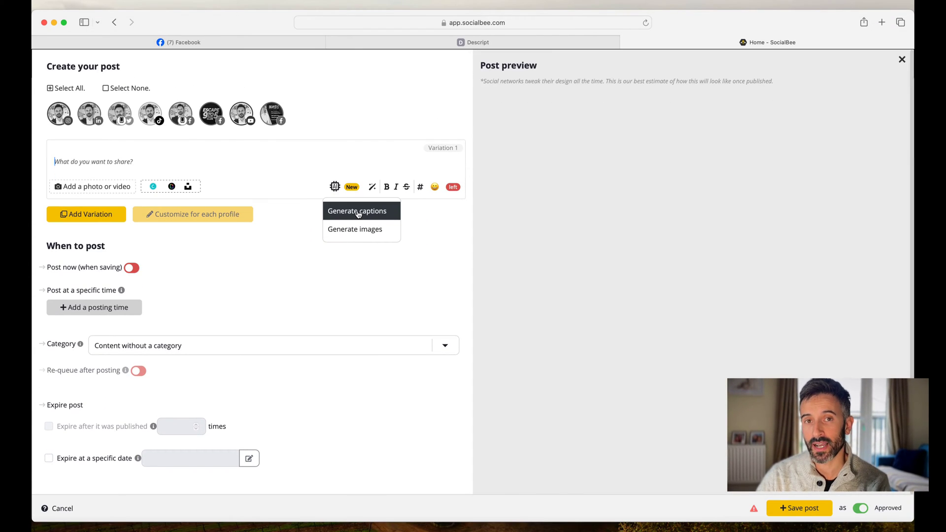
pyautogui.click(358, 212)
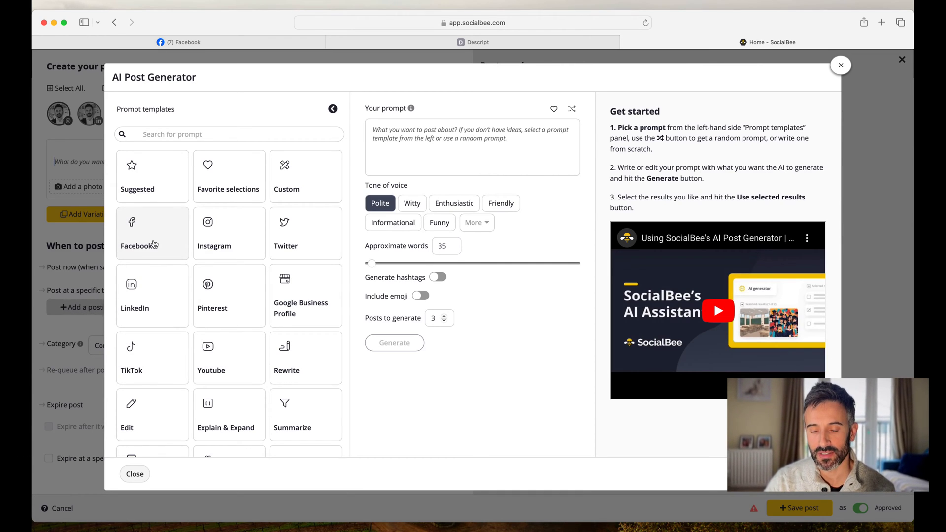
# - Load the 'Write a TikTok video script about {{ topic }}' template and select its placeholder
pyautogui.click(154, 358)
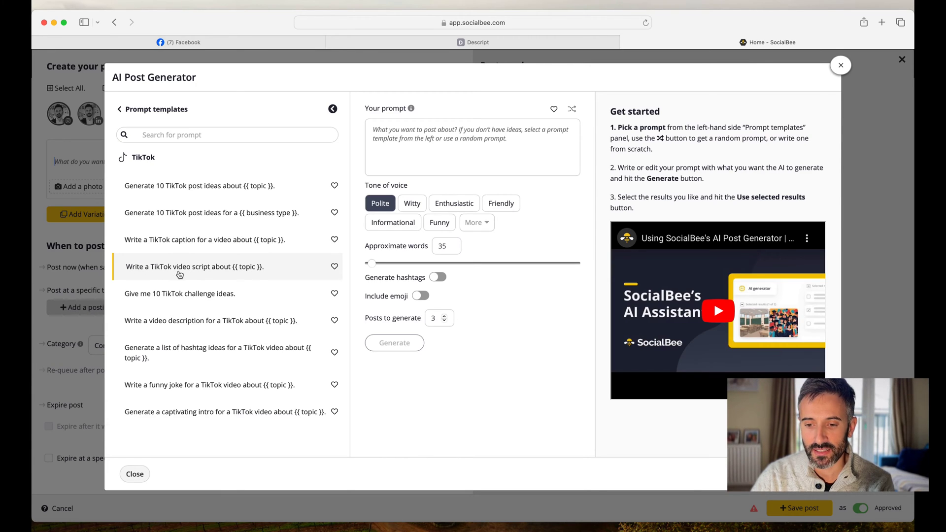
pyautogui.click(202, 268)
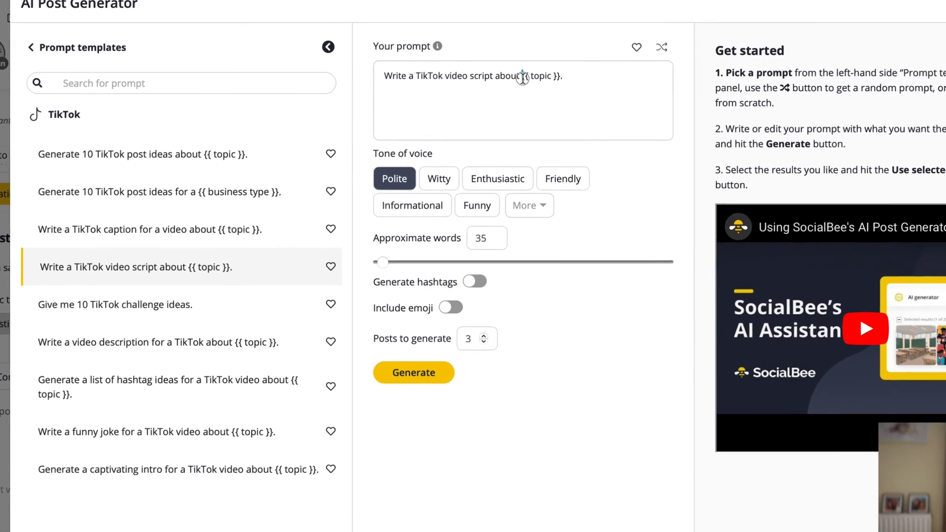
pyautogui.moveTo(471, 129); pyautogui.dragTo(498, 130)
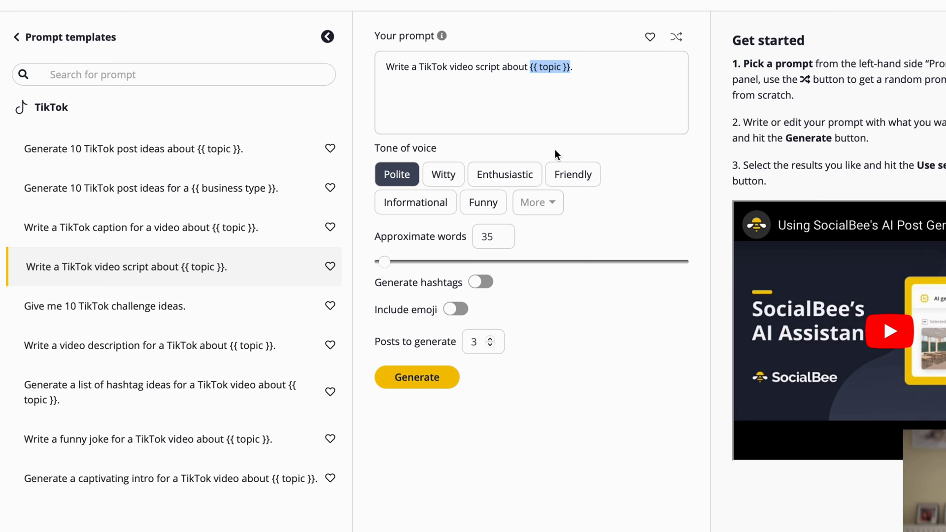
# - Generate Friendly-tone TikTok scripts of about 163 words on 'growing on social media.'
pyautogui.write('growi')
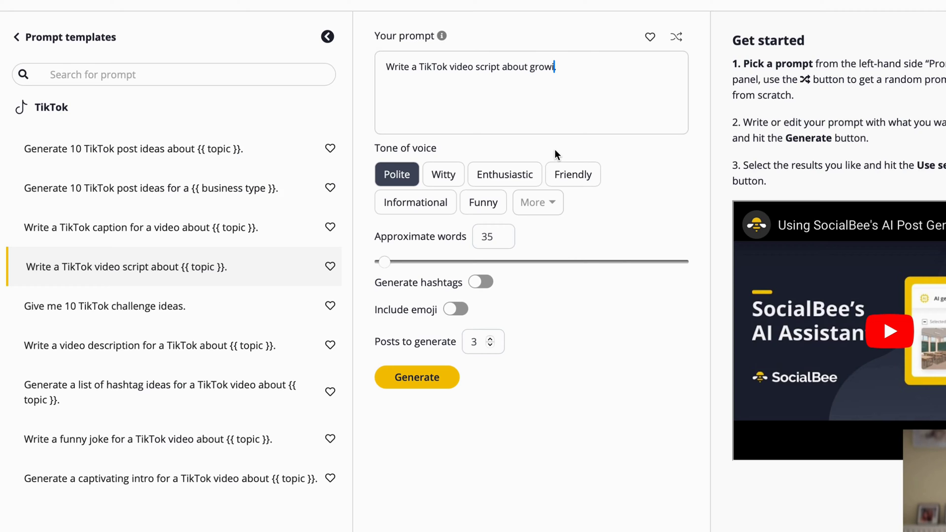
pyautogui.write('ng on social media.')
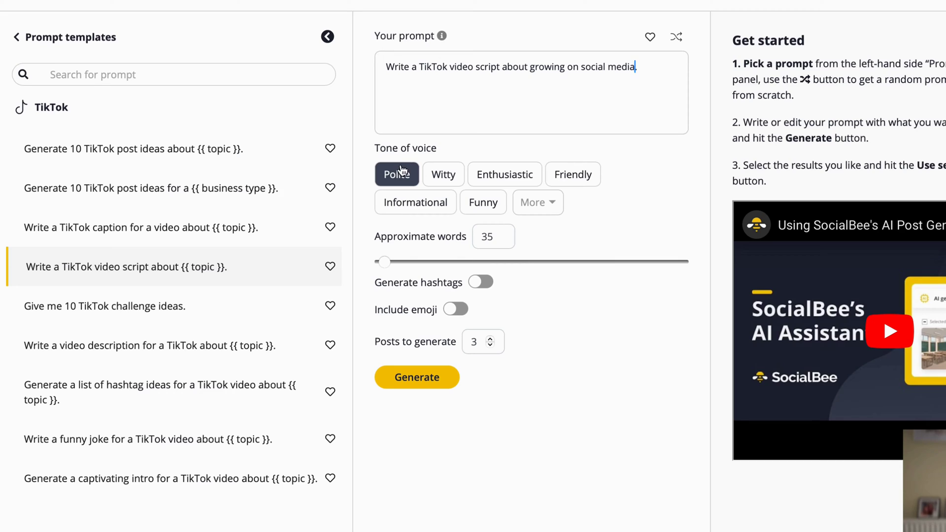
pyautogui.click(536, 181)
pyautogui.click(444, 174)
pyautogui.click(415, 203)
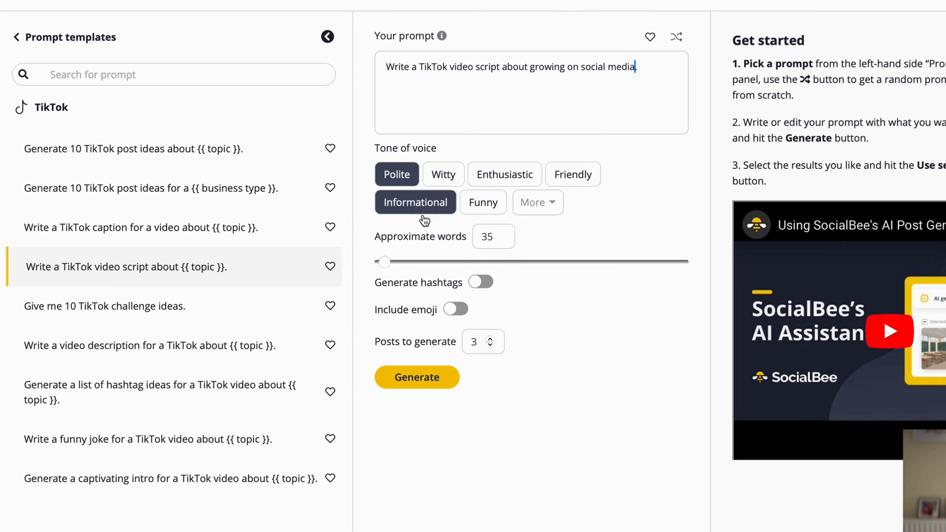
pyautogui.click(444, 174)
pyautogui.click(505, 175)
pyautogui.click(566, 181)
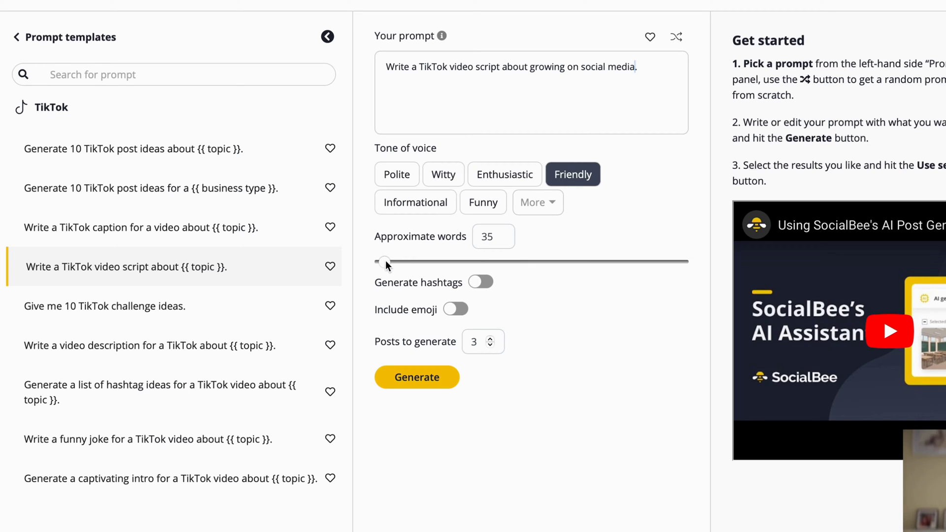
pyautogui.moveTo(387, 262); pyautogui.dragTo(405, 265)
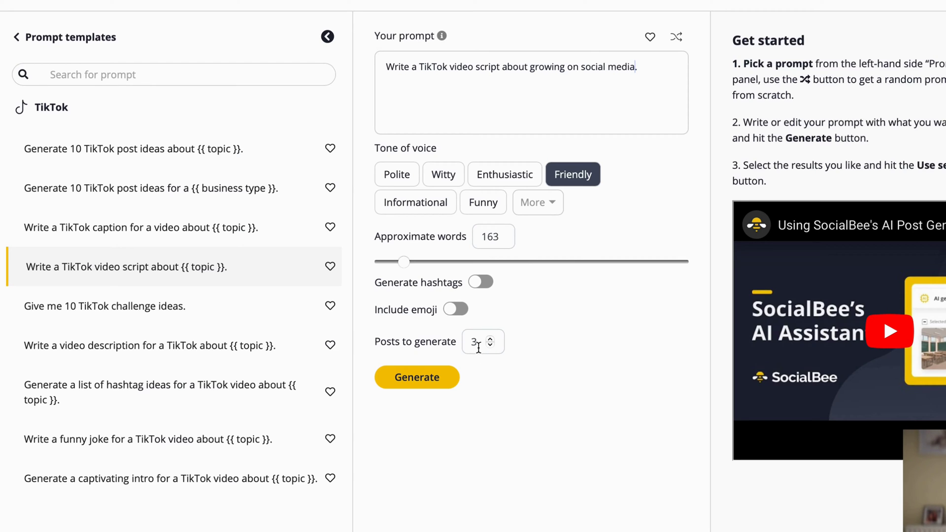
pyautogui.click(421, 379)
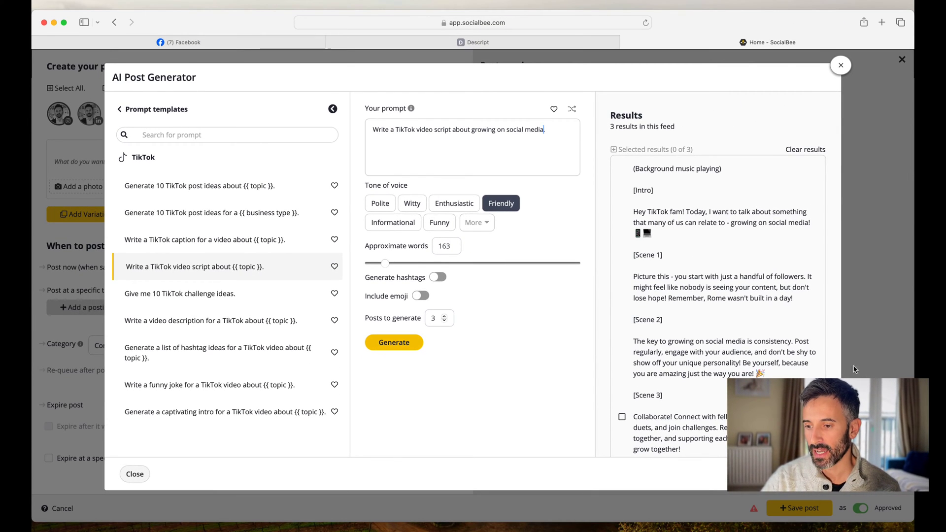
# - Scroll through the three generated TikTok scripts and retype the prompt's final period
pyautogui.scroll(-1, 769, 306)
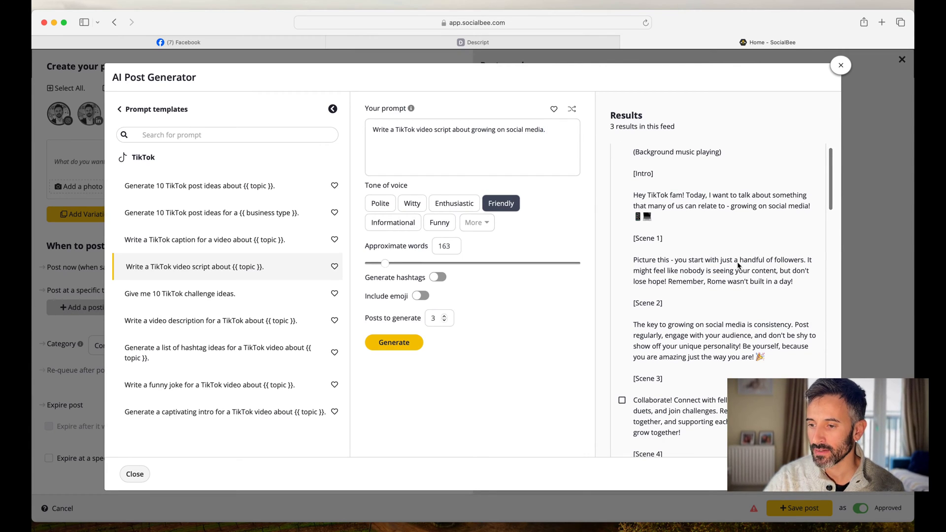
pyautogui.scroll(1, 738, 266)
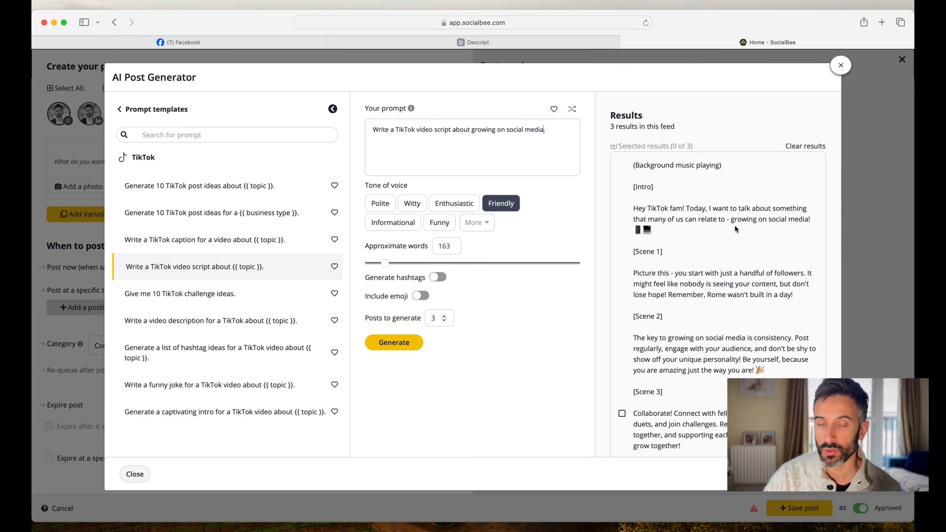
pyautogui.scroll(-3, 735, 229)
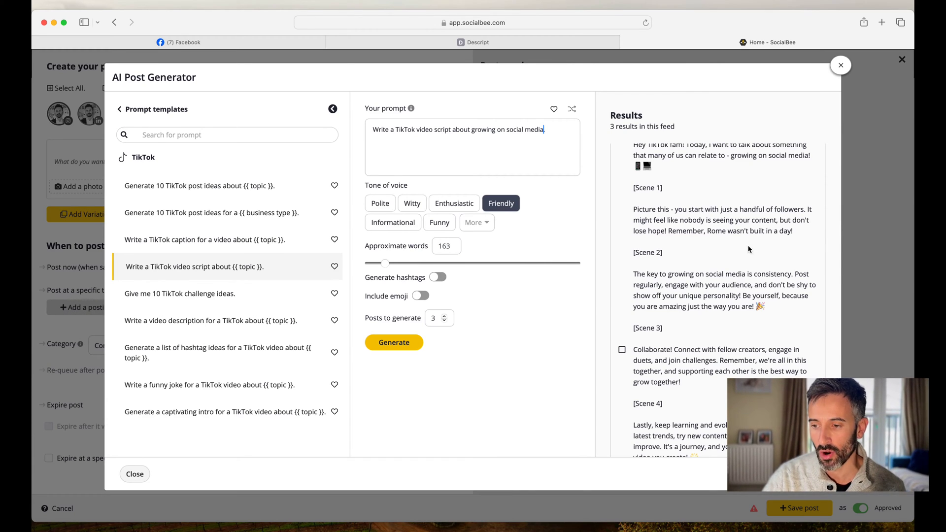
pyautogui.scroll(-2, 759, 248)
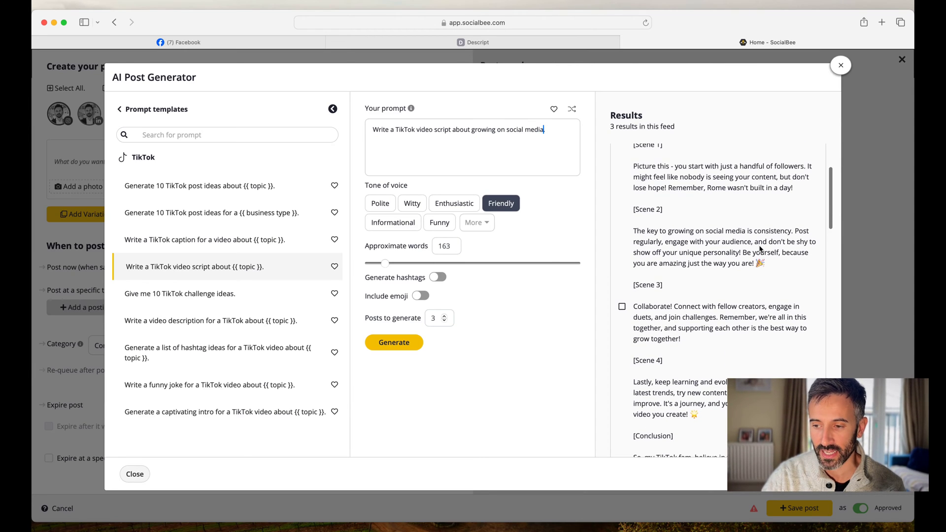
pyautogui.scroll(-10, 704, 227)
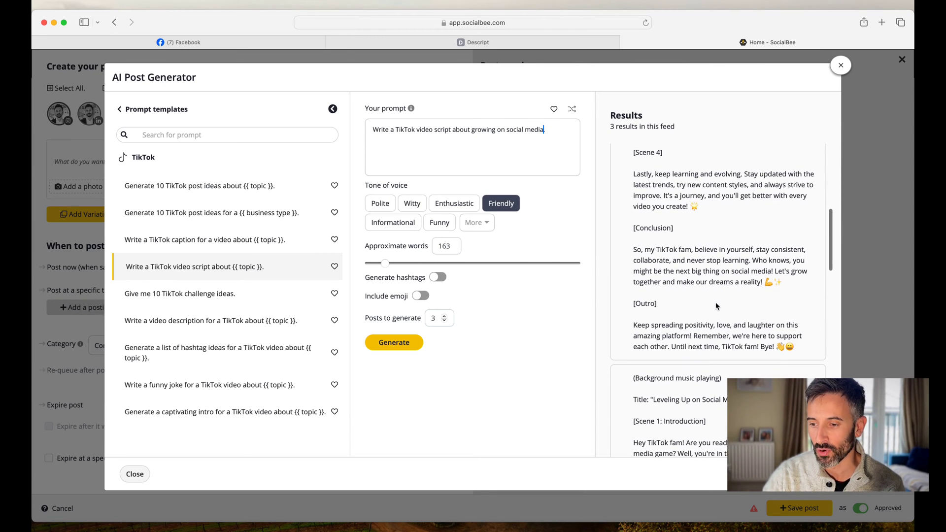
pyautogui.scroll(-20, 705, 313)
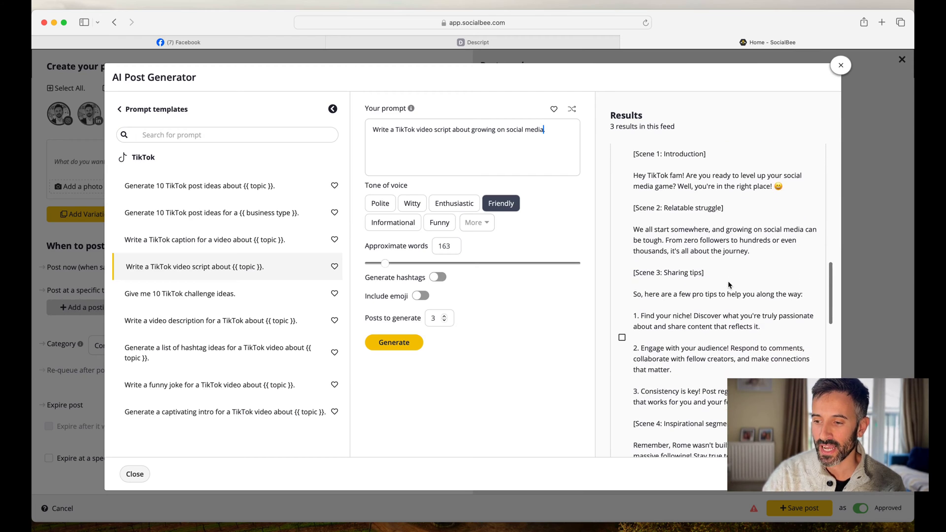
pyautogui.scroll(12, 729, 285)
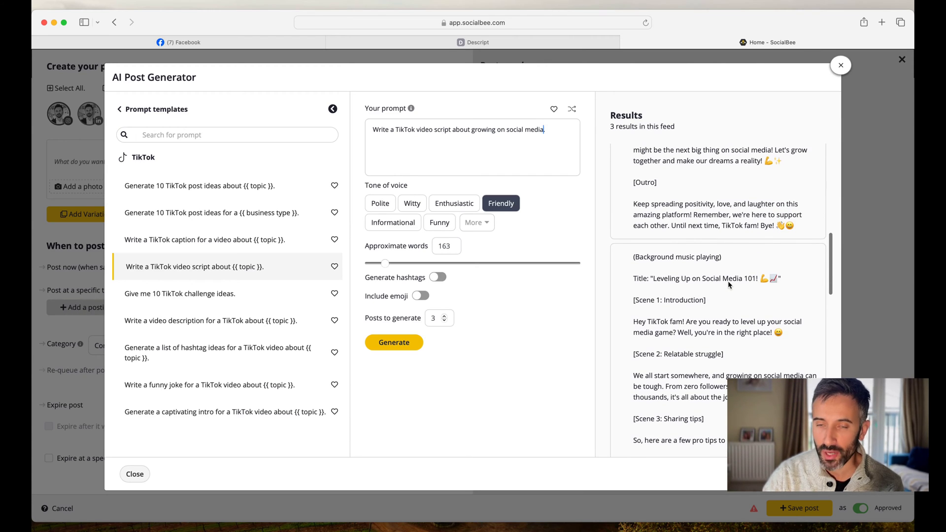
pyautogui.scroll(20, 729, 284)
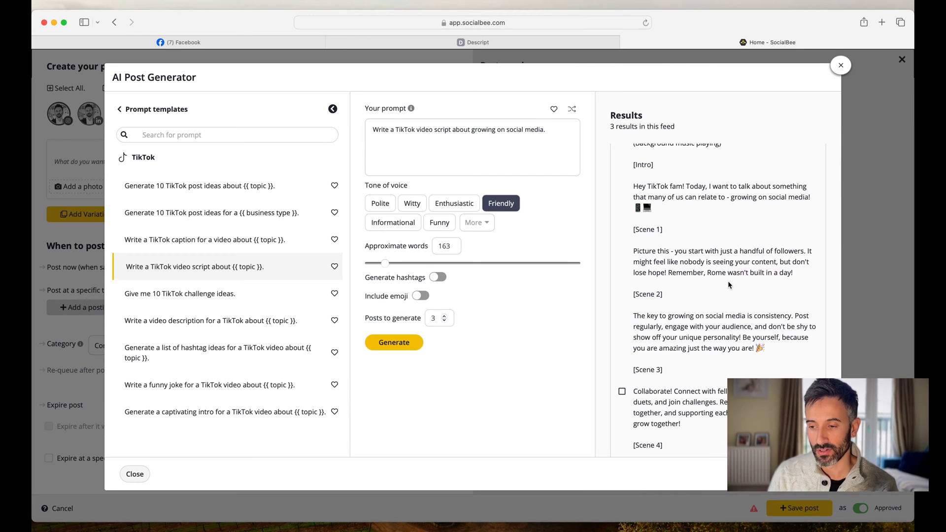
pyautogui.press('BackSpace')
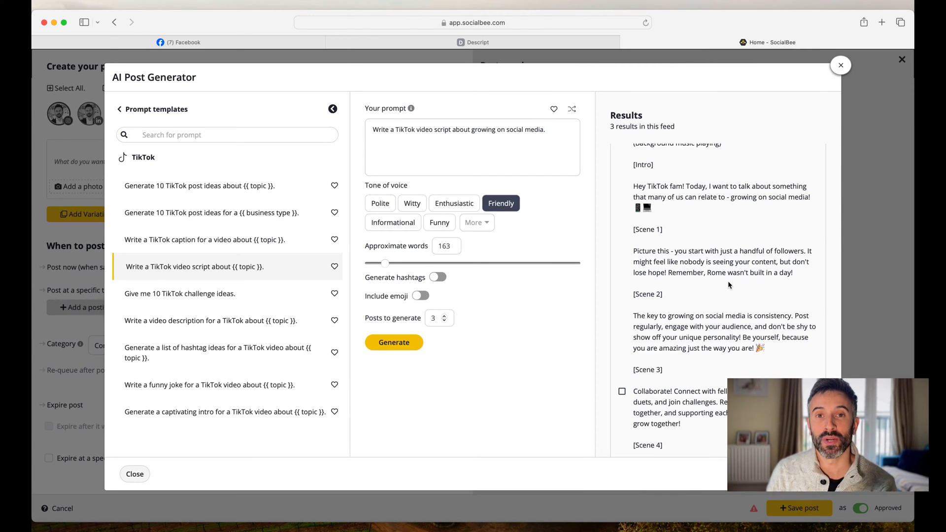
pyautogui.write('.')
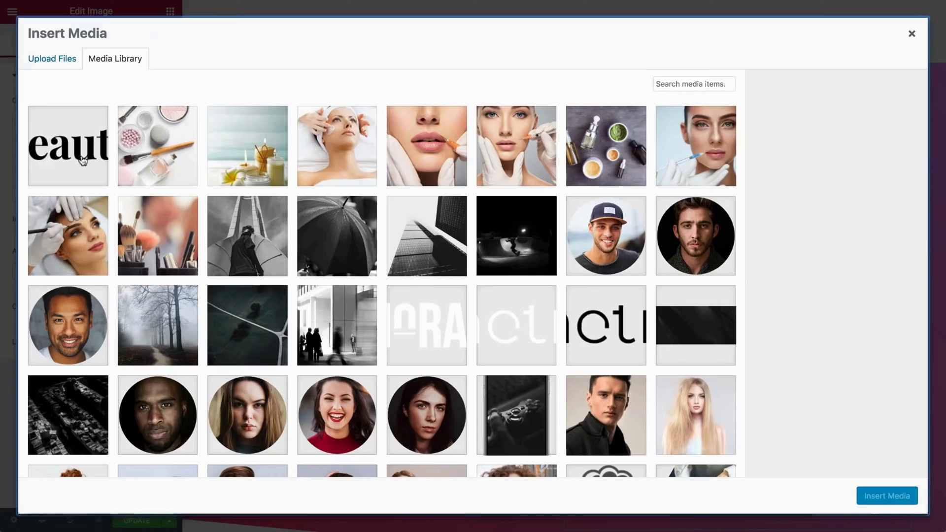
# - Replace the phone mockup's screen image with a new photo from the media library
pyautogui.click(519, 143)
pyautogui.click(887, 494)
pyautogui.scroll(-7, 581, 373)
# - Set the company heading's typography size to 35, then start saving the section as a template
pyautogui.click(481, 318)
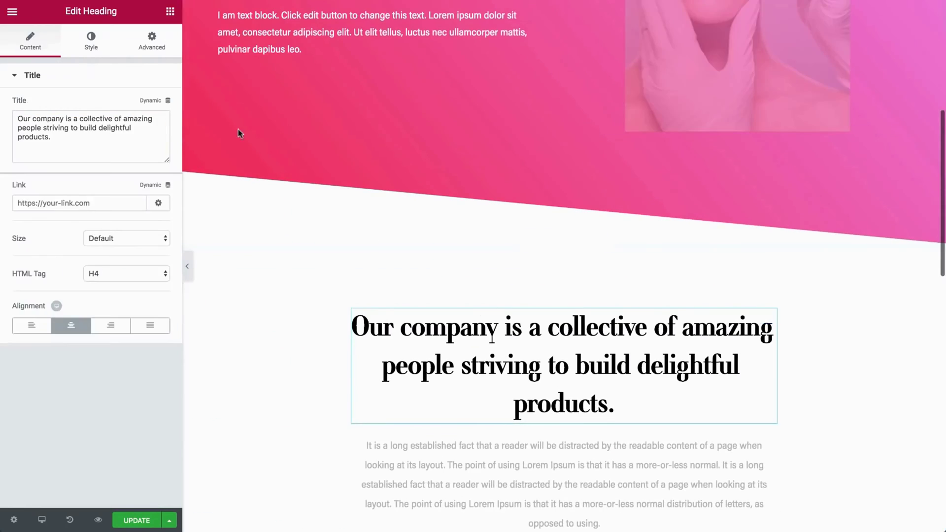
pyautogui.click(91, 42)
pyautogui.click(155, 140)
pyautogui.moveTo(43, 214); pyautogui.dragTo(37, 216)
pyautogui.click(577, 240)
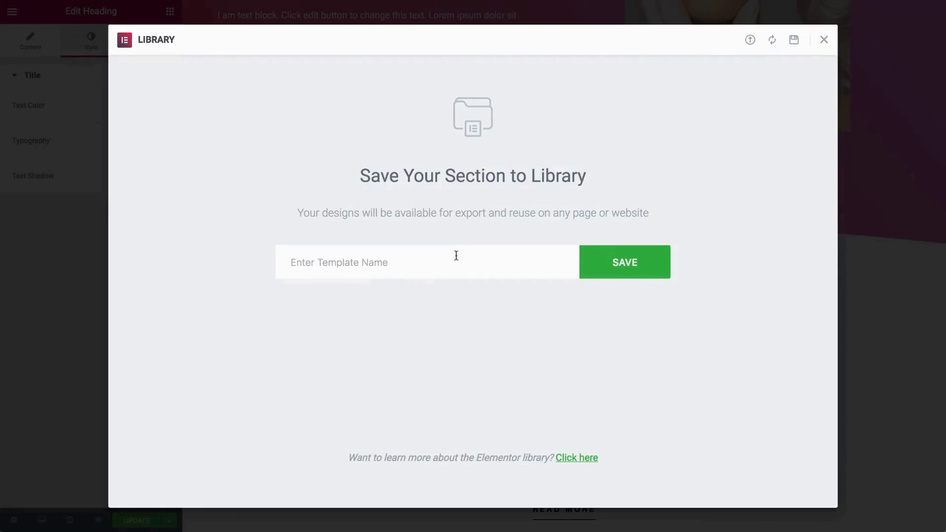